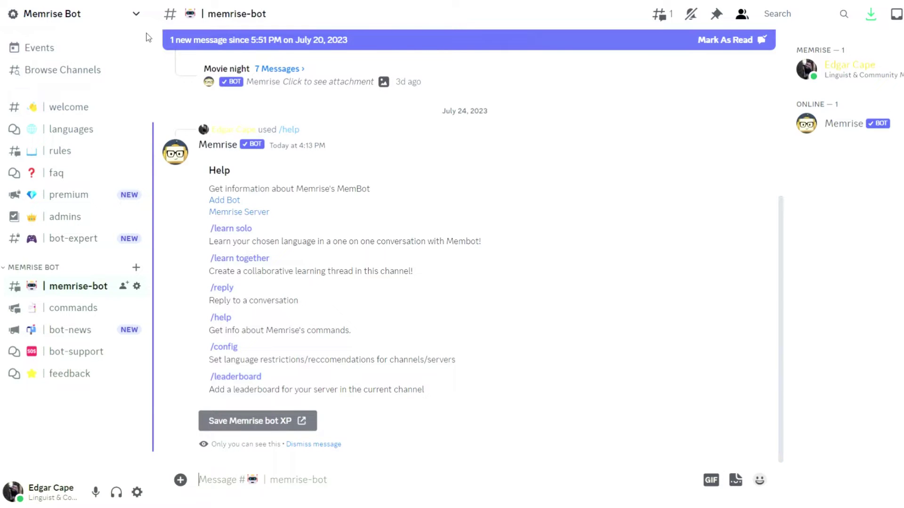
Search the server's App Directory for memrise and open the Memrise app's page
click(136, 15)
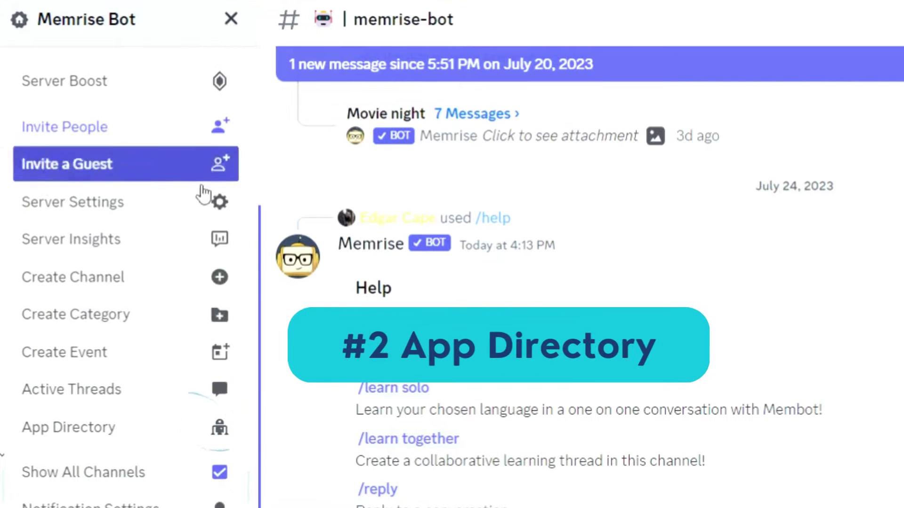
click(151, 441)
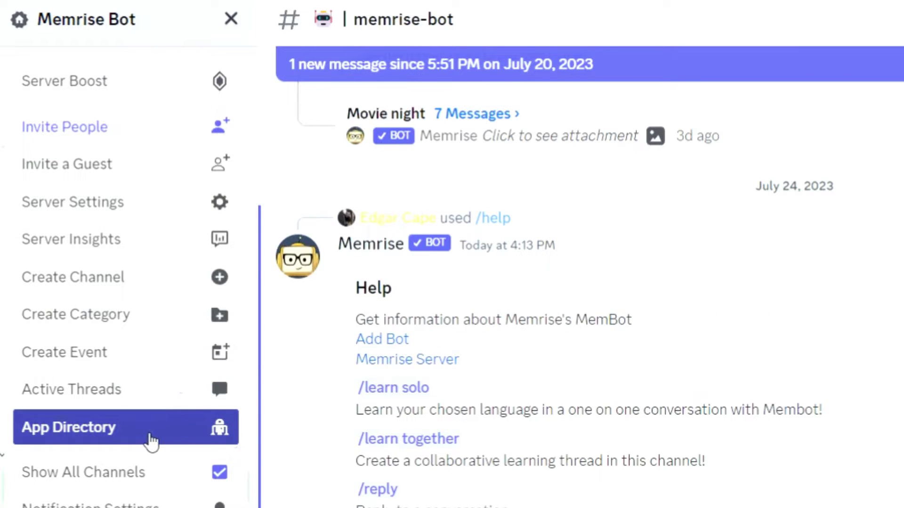
scroll(143, 274, down, 3)
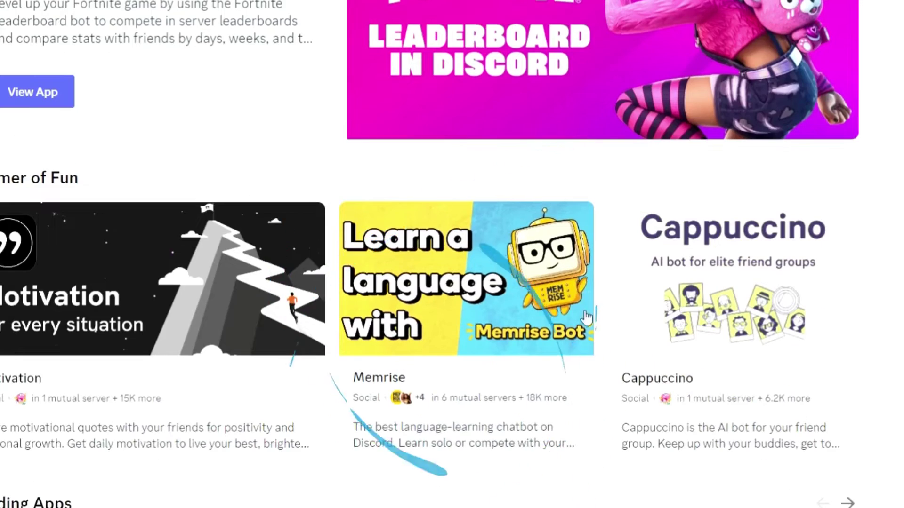
scroll(271, 214, up, 5)
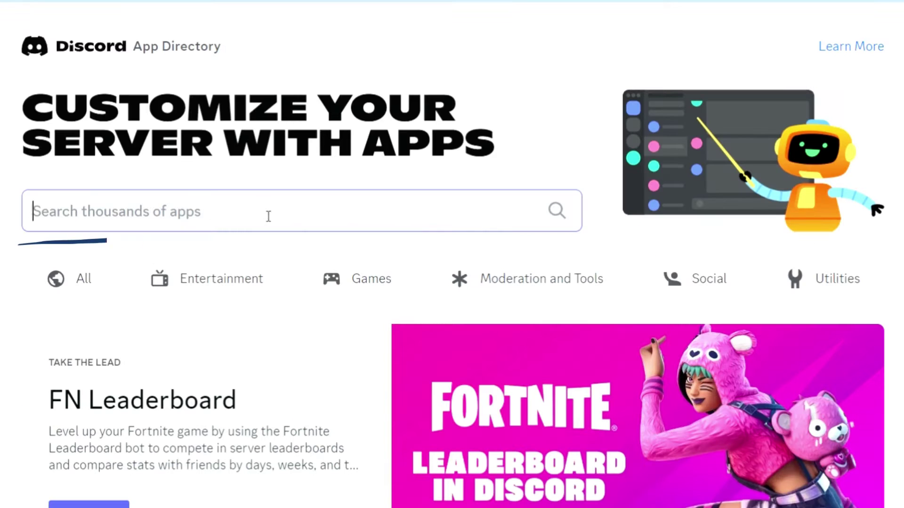
text(mem)
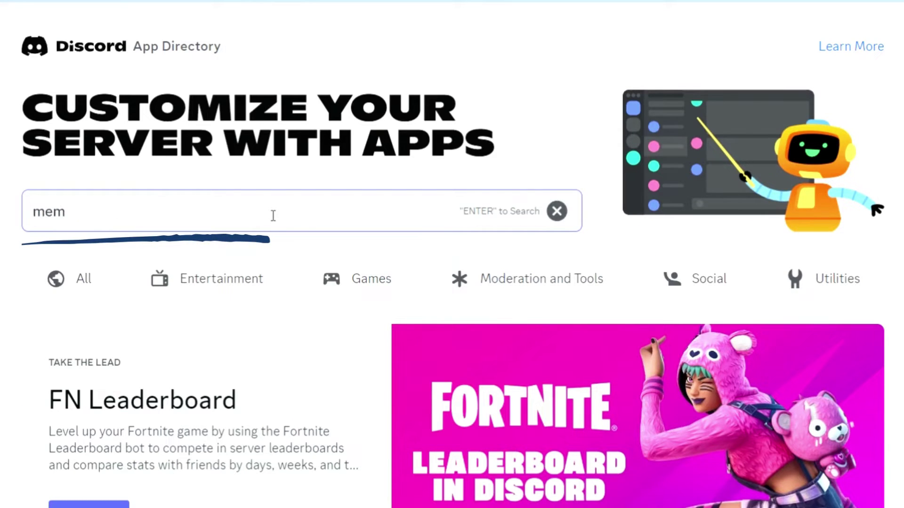
text(rise)
key(Return)
click(274, 221)
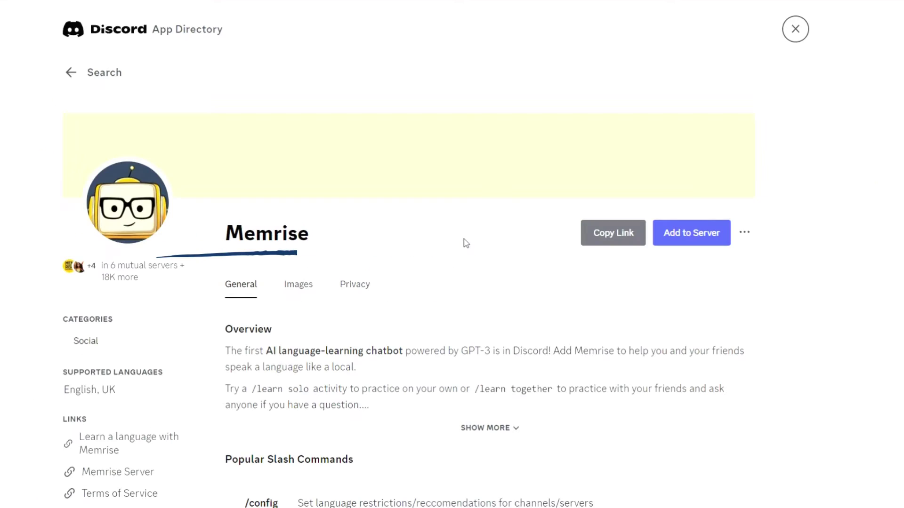
Review the Memrise app's required permissions and authorize it on the Memrise Bot server, returning to that server
scroll(463, 246, down, 4)
click(353, 100)
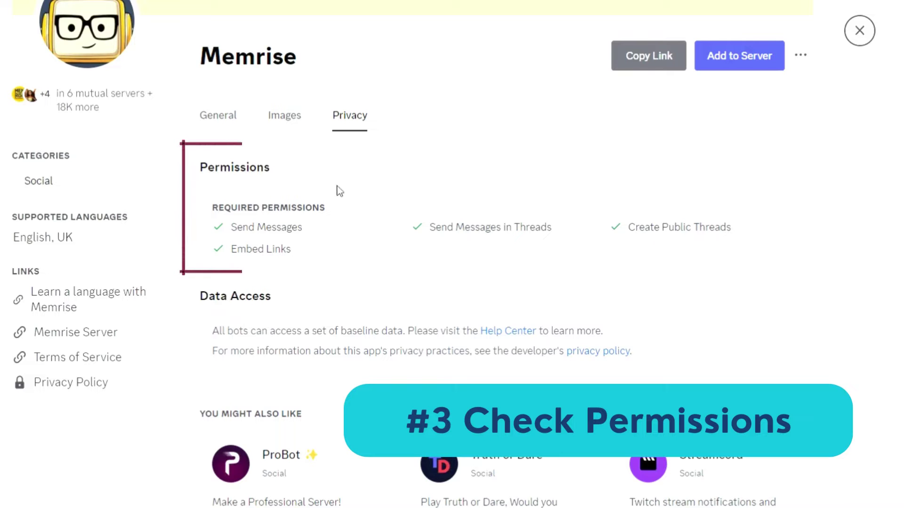
click(747, 64)
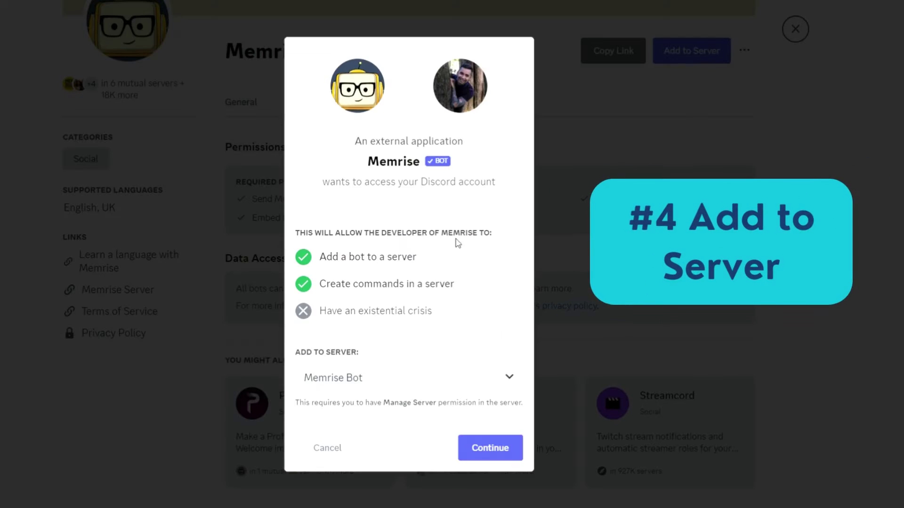
click(418, 385)
click(376, 440)
click(495, 445)
click(489, 479)
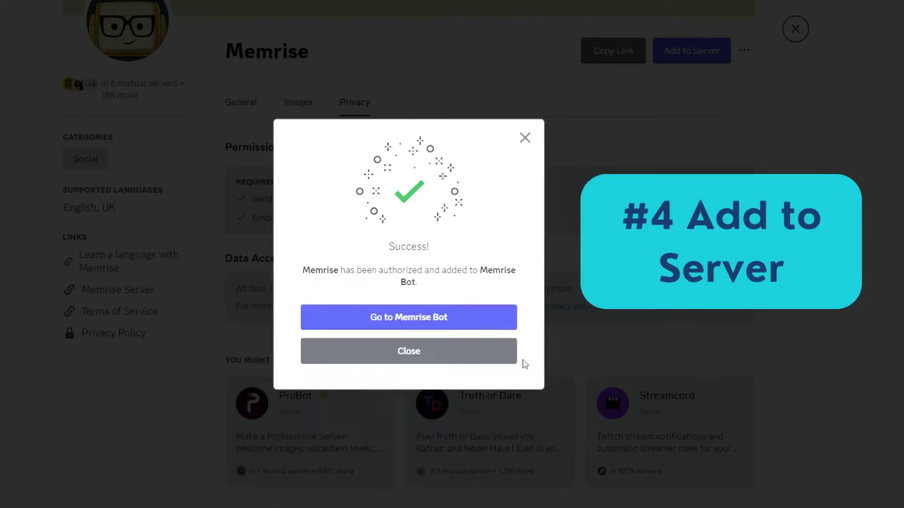
click(465, 329)
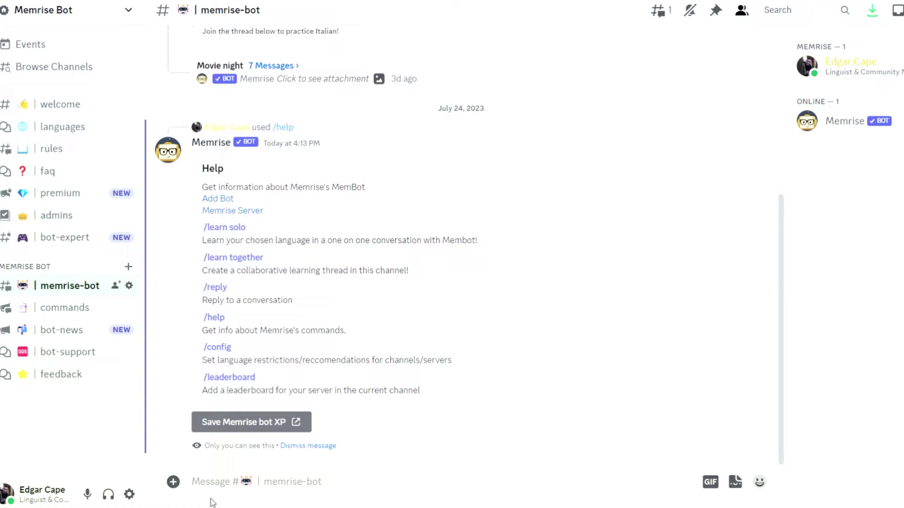
Run the Memrise bot's /help command in the memrise-bot channel
text(/)
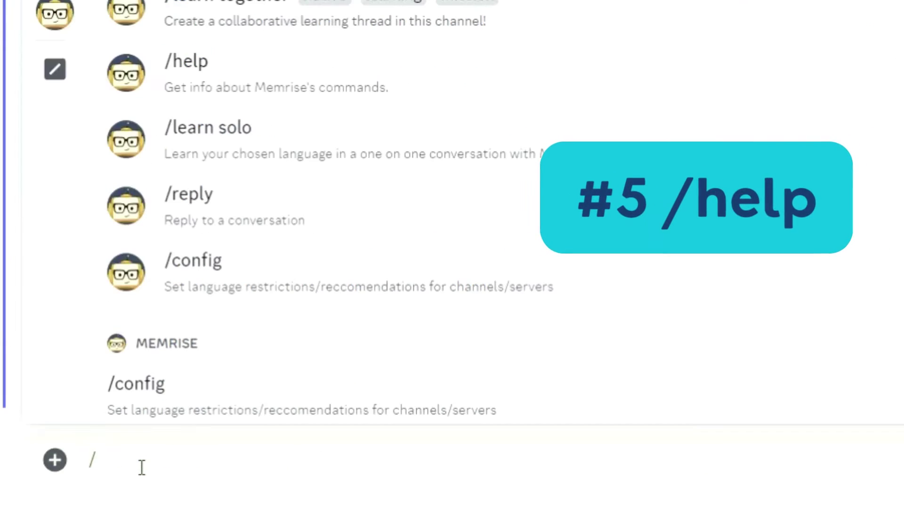
text(help)
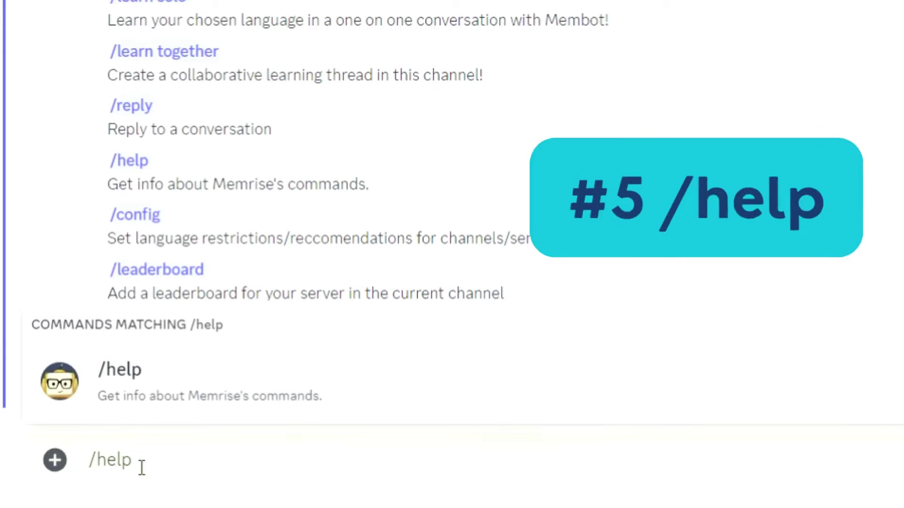
click(153, 395)
key(Return)
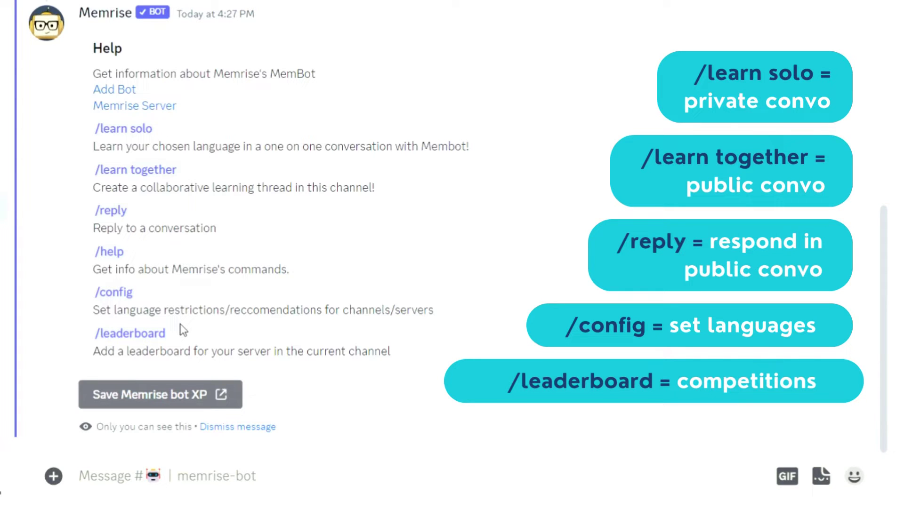
Start a /learn solo conversation with native Español (México), learning Inglés (Estados Unidos), and the mission "Principiante: Pedir tu café favorito"
text(/)
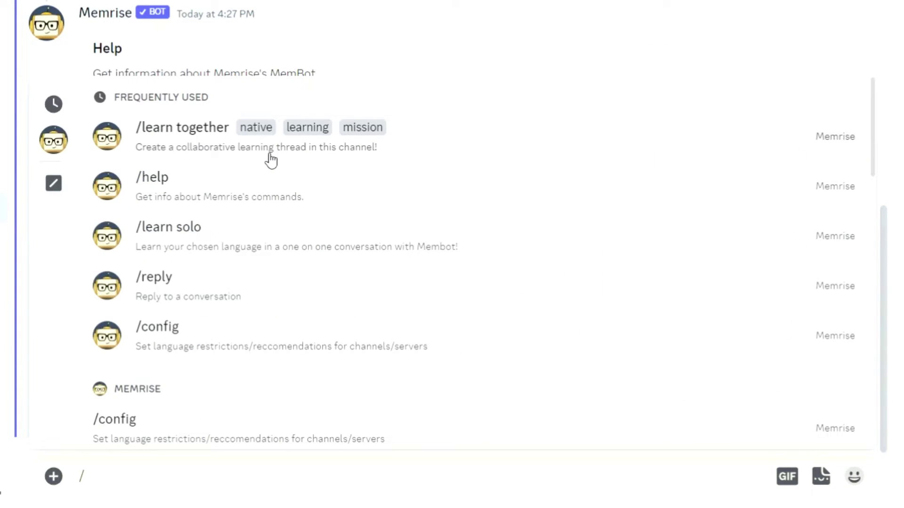
text(learn)
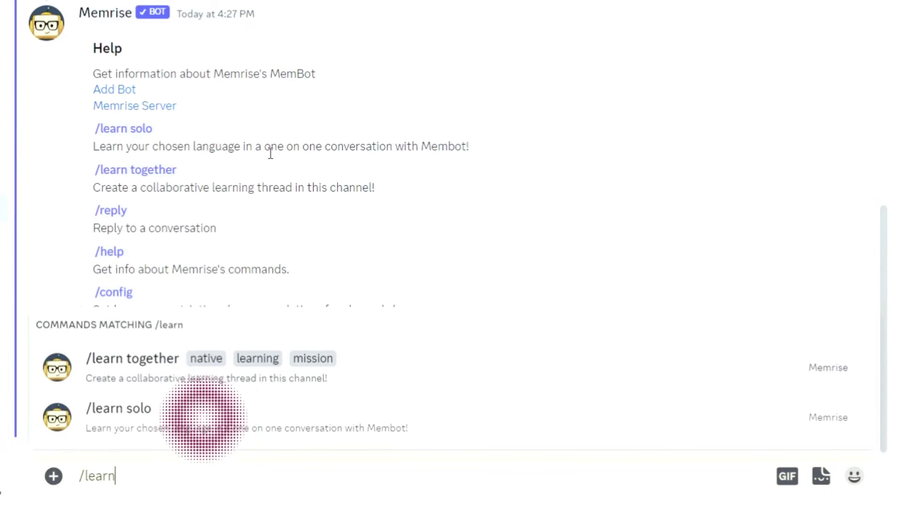
click(158, 430)
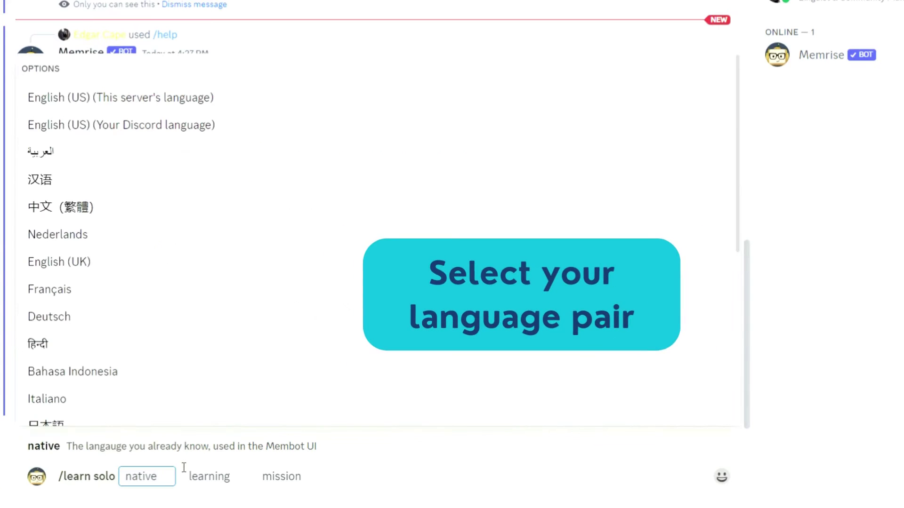
scroll(152, 316, down, 5)
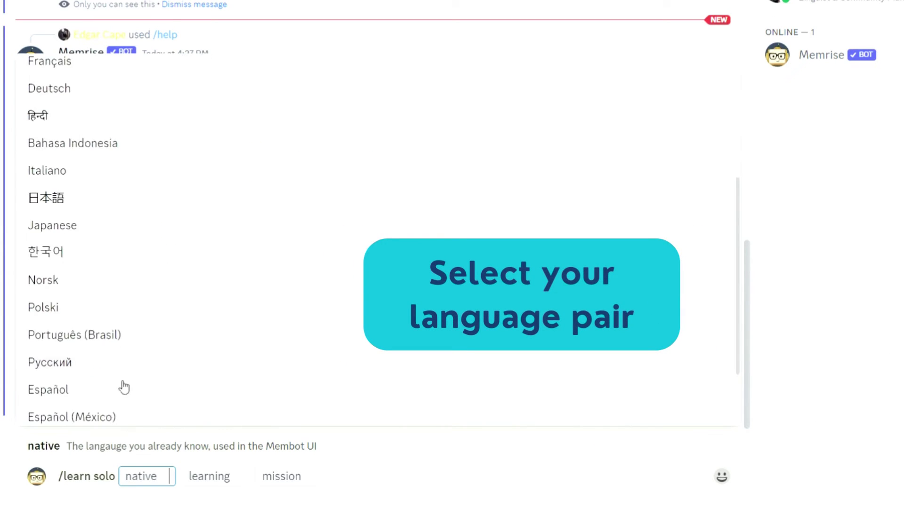
scroll(137, 318, down, 2)
click(128, 347)
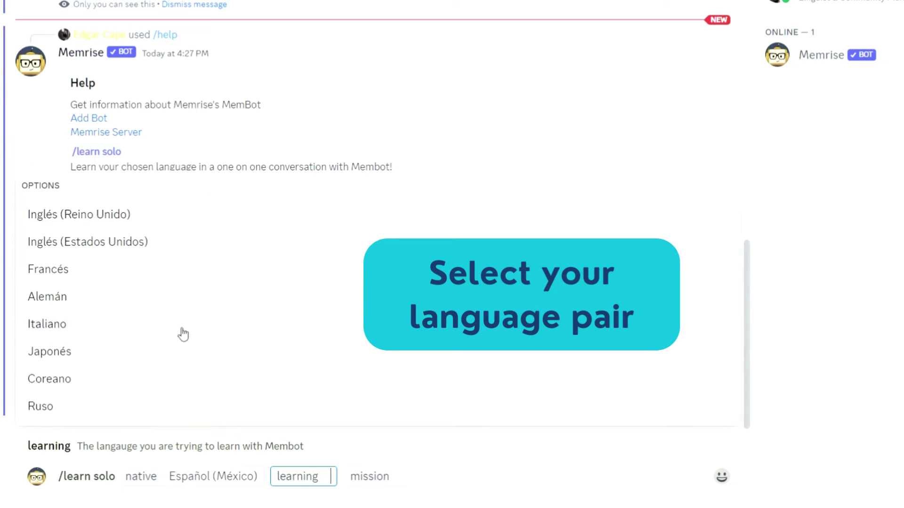
click(127, 249)
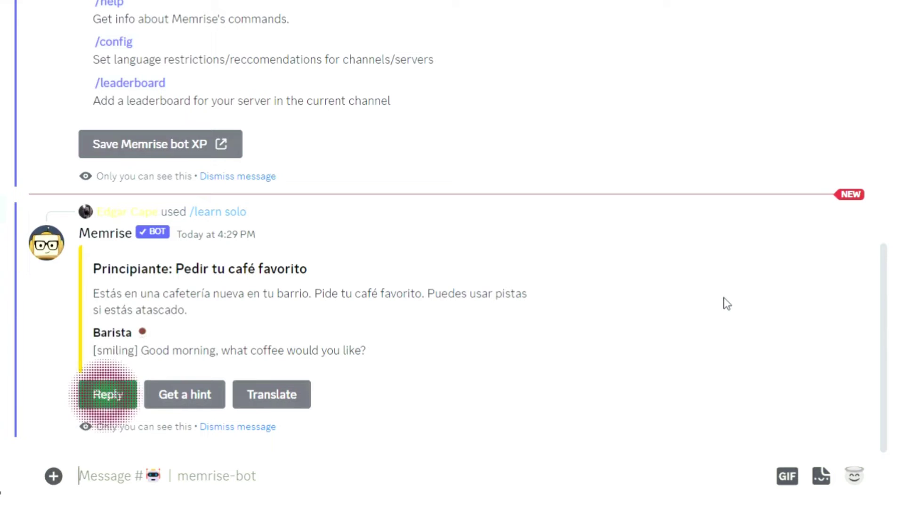
Reply to the barista with "Hello, I want a black coffee", and, using a hint, with "No, thanks, just black"
click(116, 398)
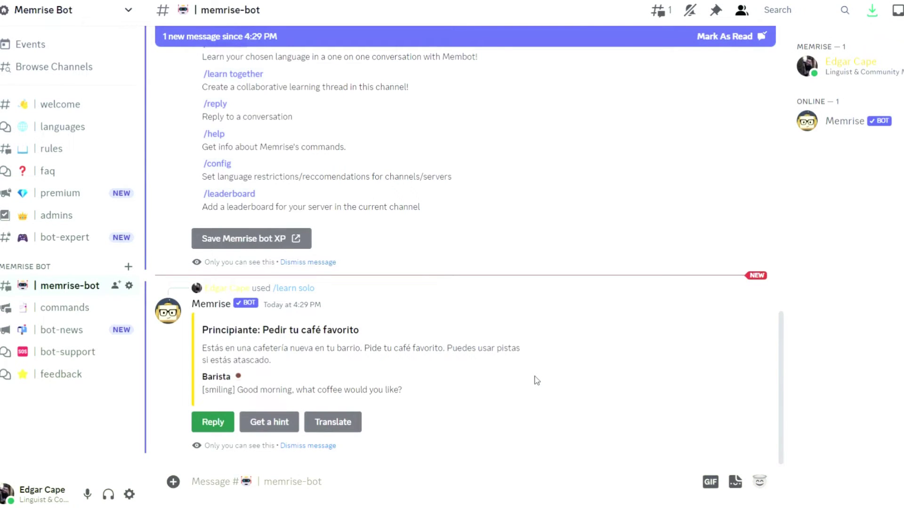
click(268, 421)
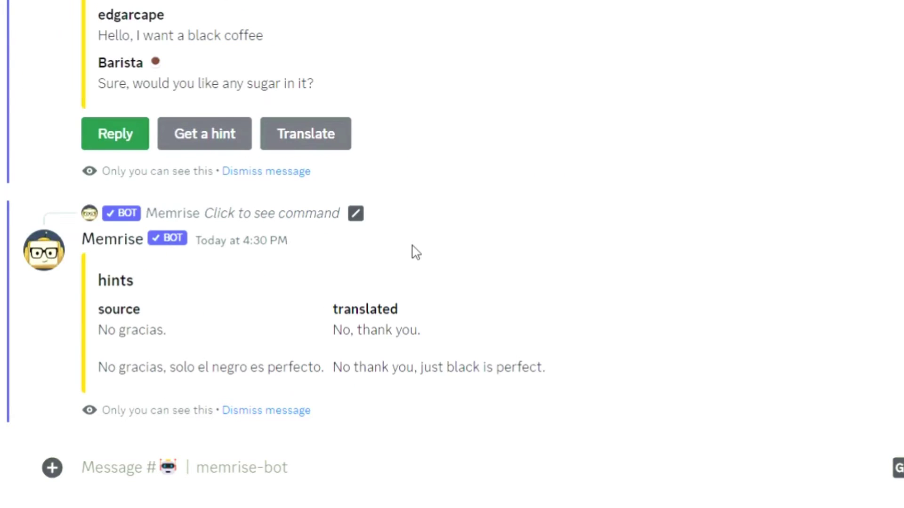
click(115, 144)
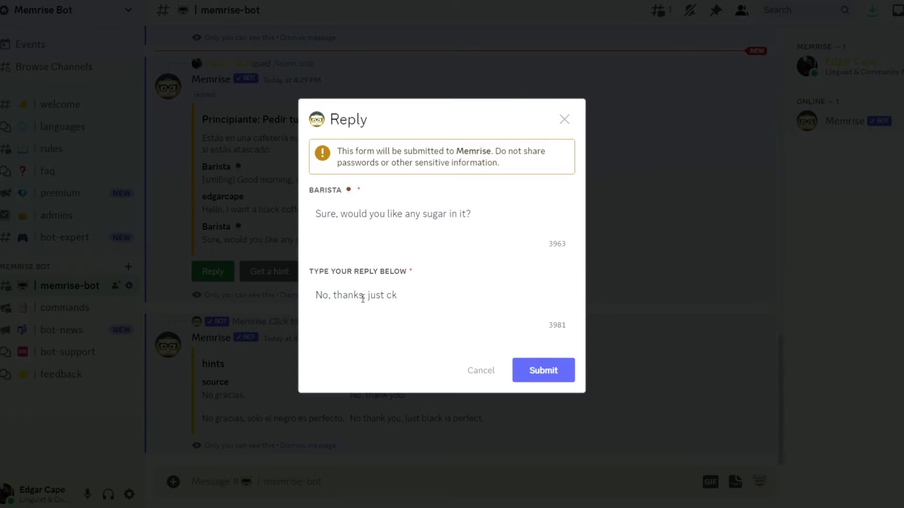
click(559, 375)
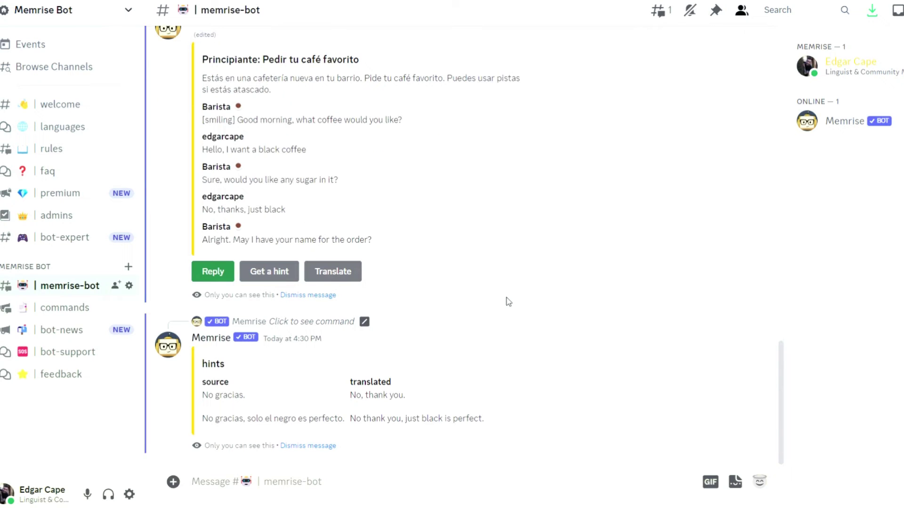
Translate the barista's latest message and submit the customer's first name as the reply
click(336, 273)
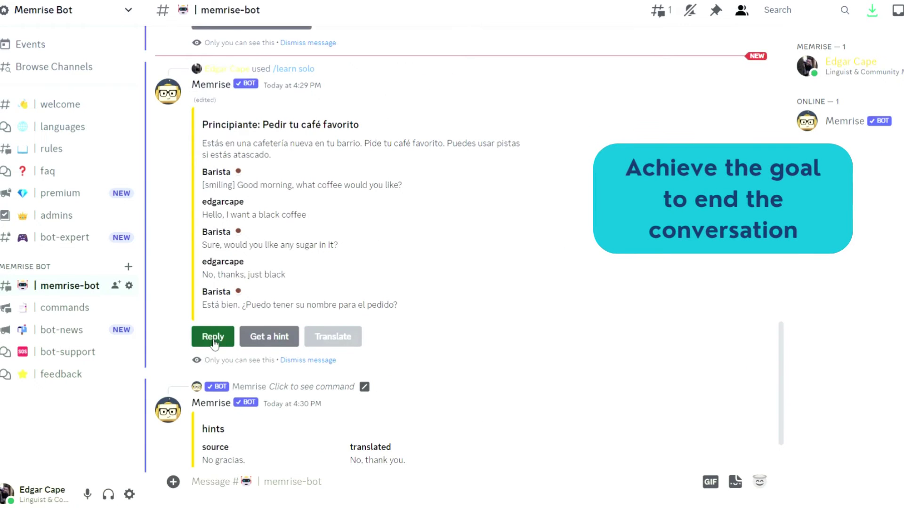
click(214, 337)
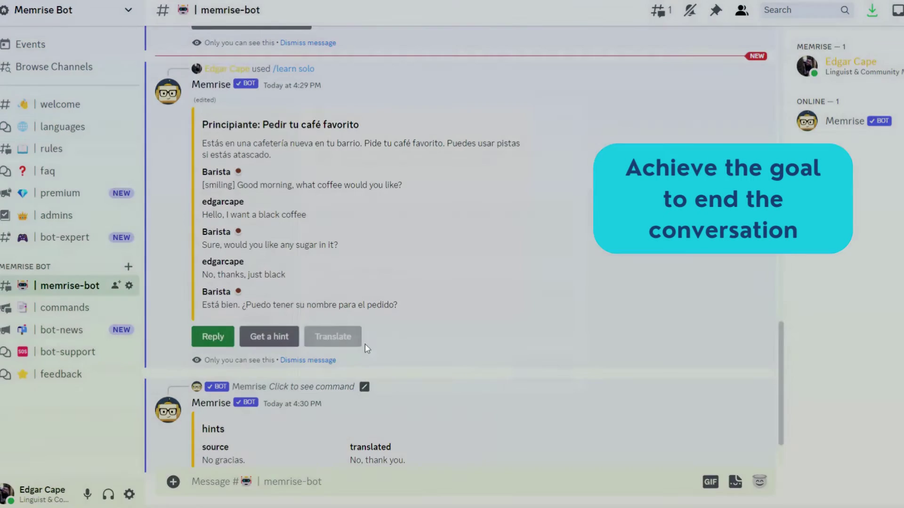
text(Edgar)
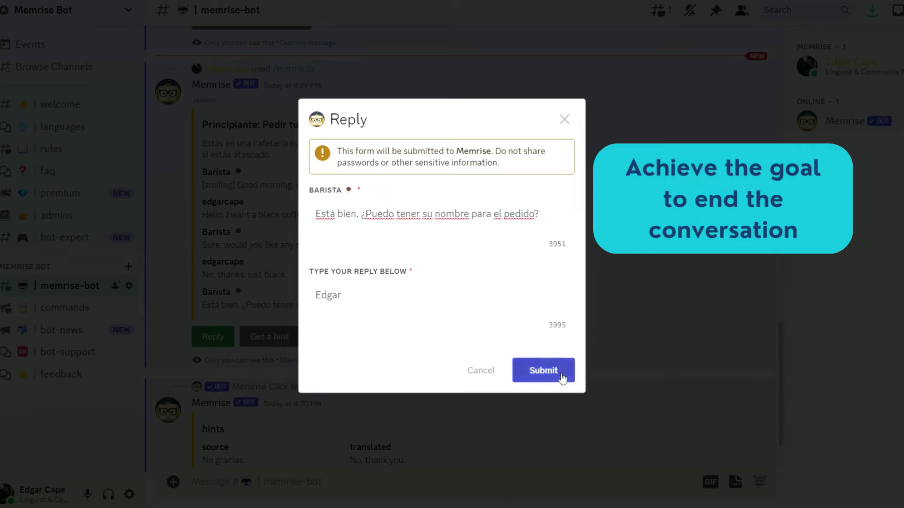
click(563, 372)
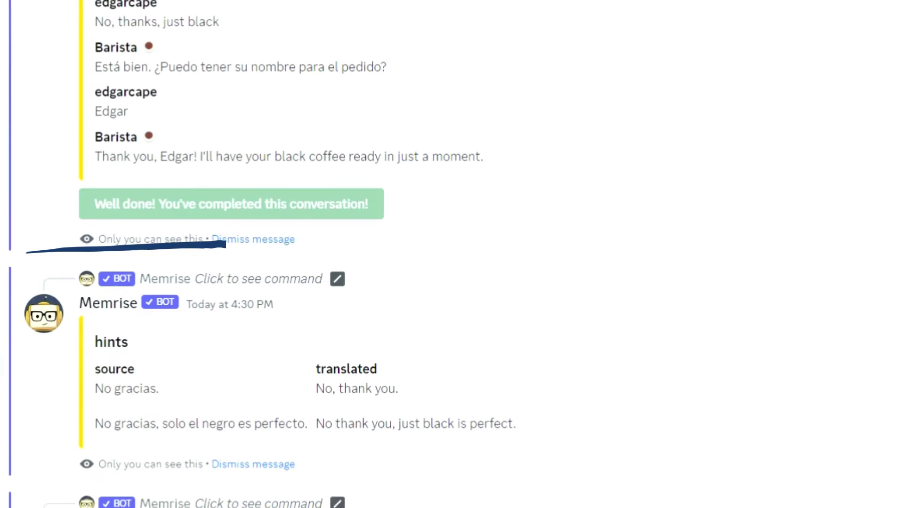
Create a /learn together thread with native Español (México), learning Inglés (Reino Unido), and the mission "Principiante: Pedir tu café favorito"
click(91, 485)
text(/laer)
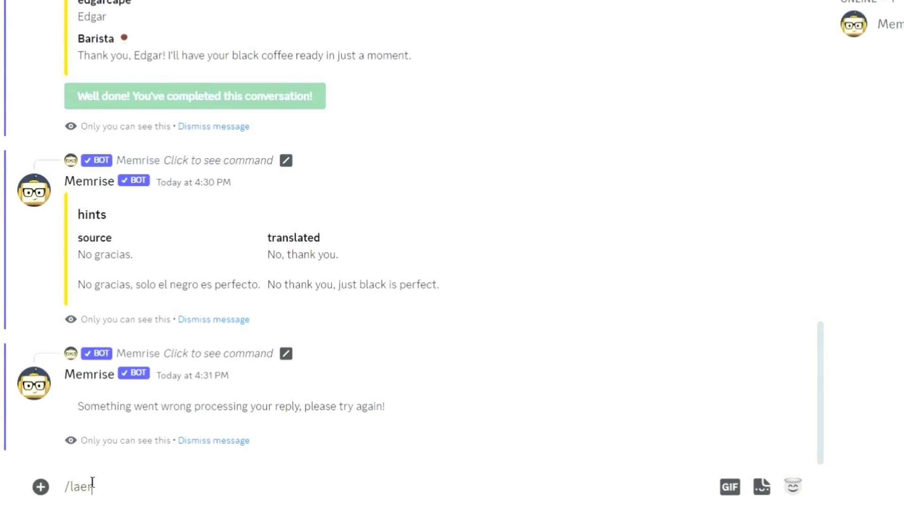
key(BackSpace)
key(BackSpace)
text(ea)
text(r)
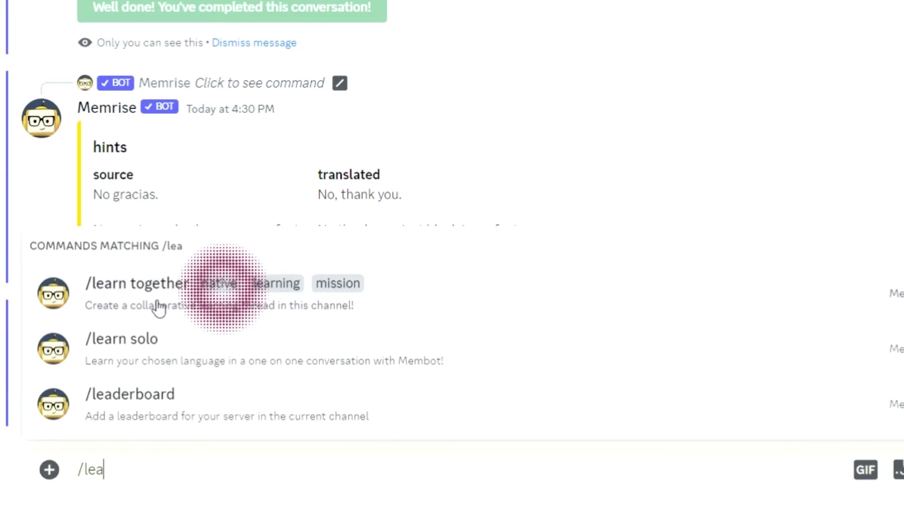
click(160, 308)
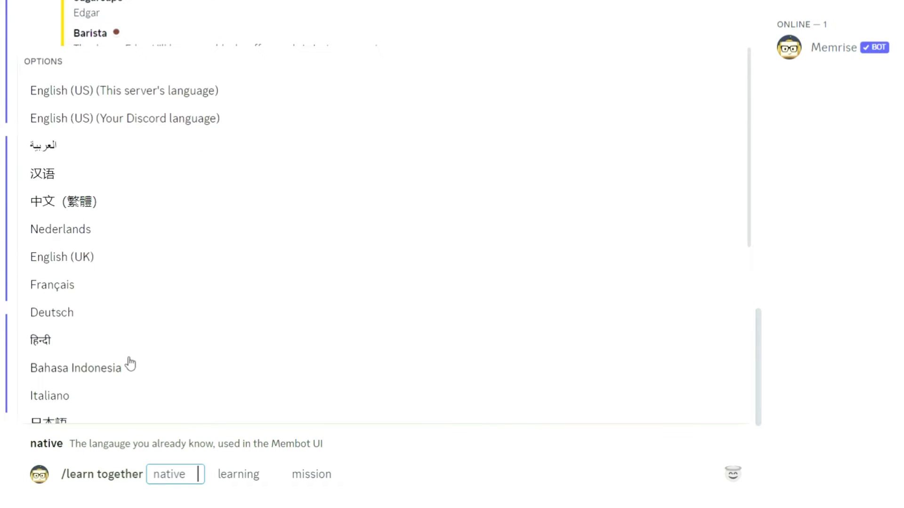
scroll(141, 255, down, 2)
scroll(111, 290, up, 2)
scroll(126, 268, down, 6)
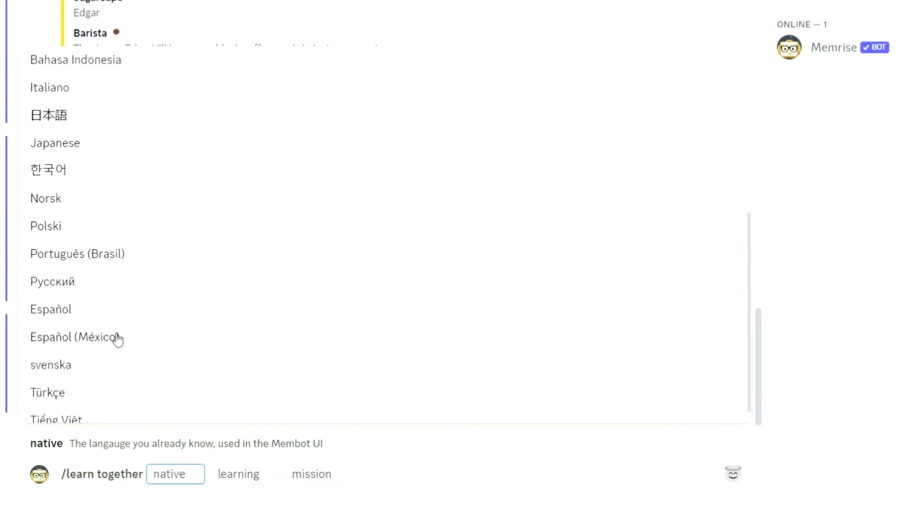
click(117, 338)
click(131, 217)
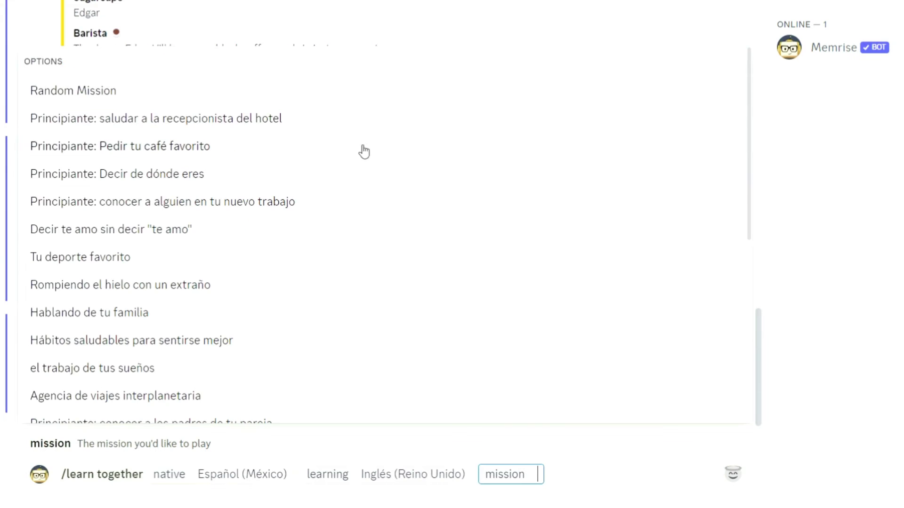
click(226, 154)
key(Return)
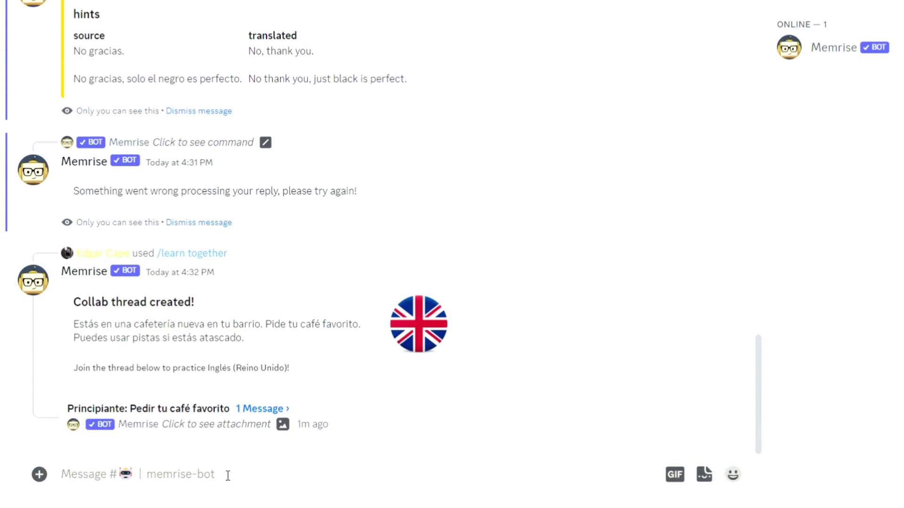
Open the collaborative "Principiante: Pedir tu café favorito" thread from the memrise-bot channel
click(260, 408)
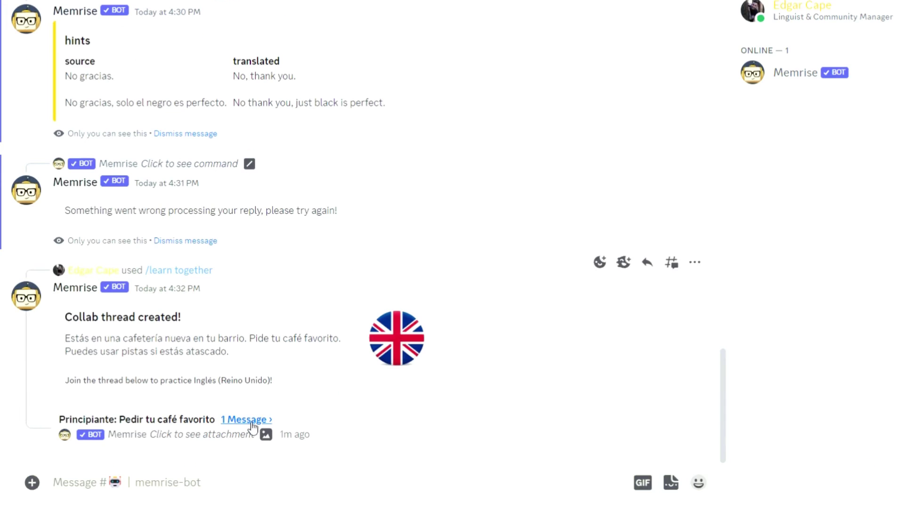
click(253, 420)
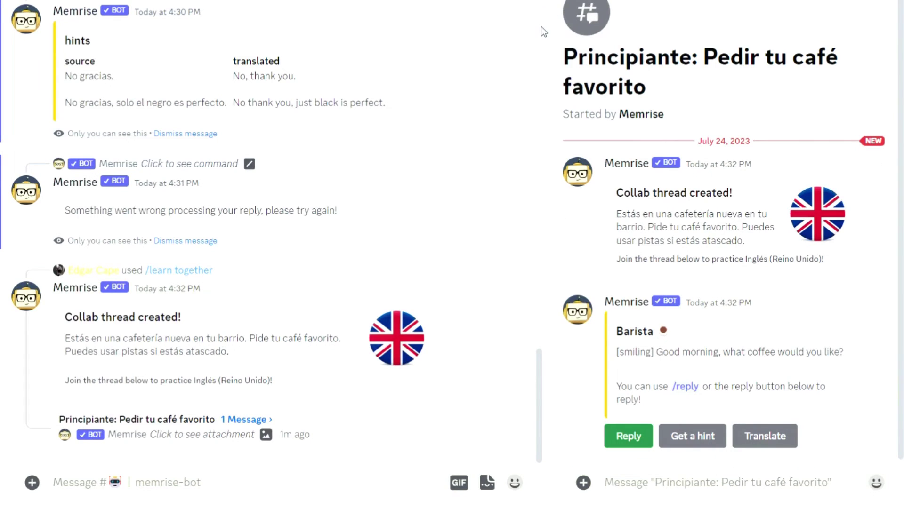
Answer the barista in the collaborative thread using the /reply command with "Hello, a black coffee please"
text(/reply)
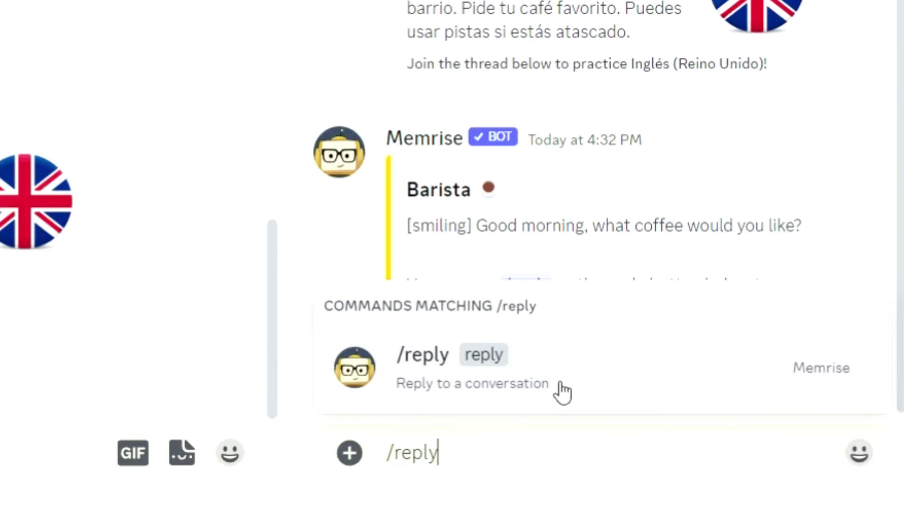
click(562, 384)
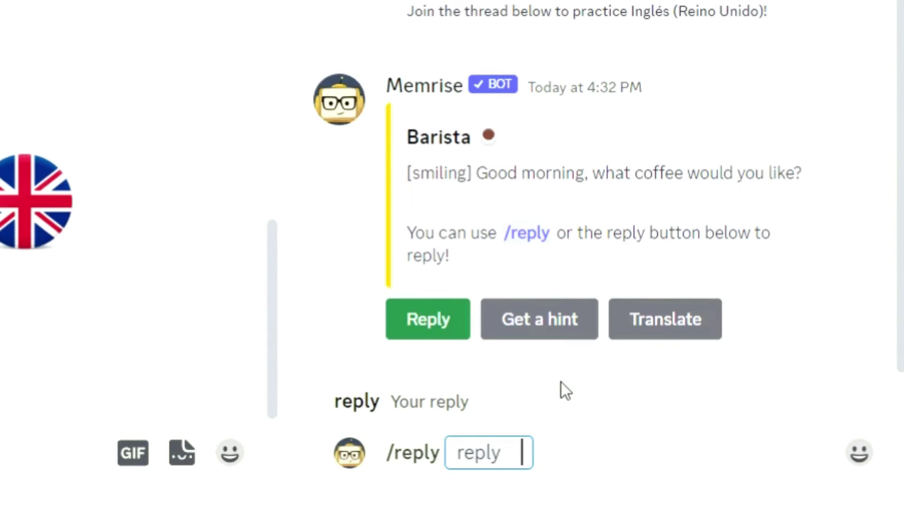
text(Hello, a black coffee please)
key(Return)
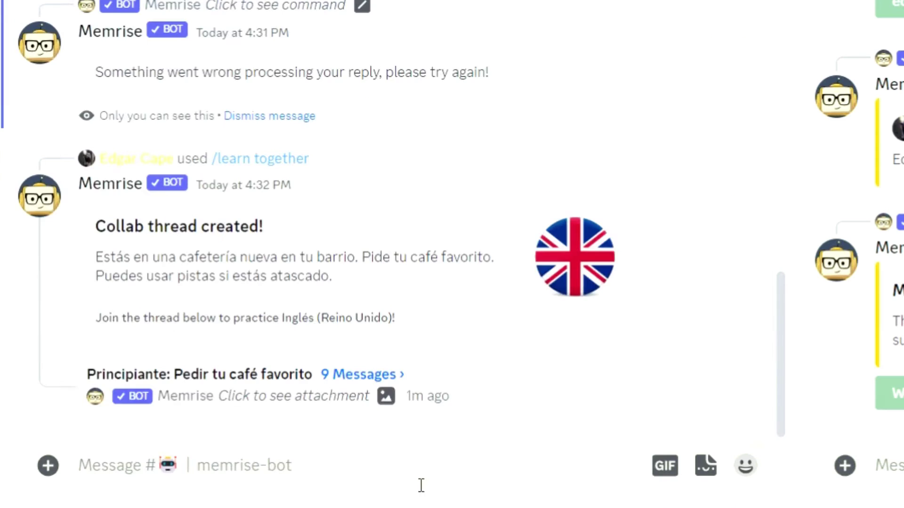
Post the server leaderboard in the memrise-bot channel with the /leaderboard command
text(/lead)
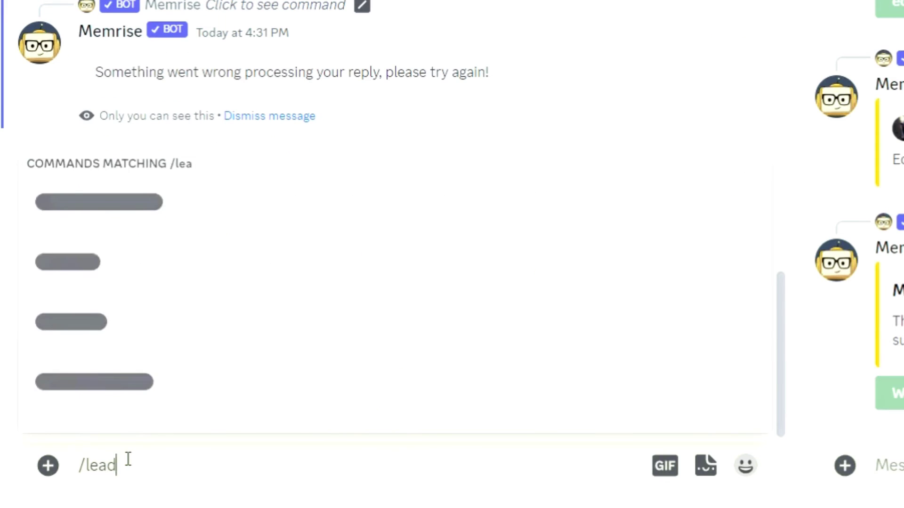
text(er)
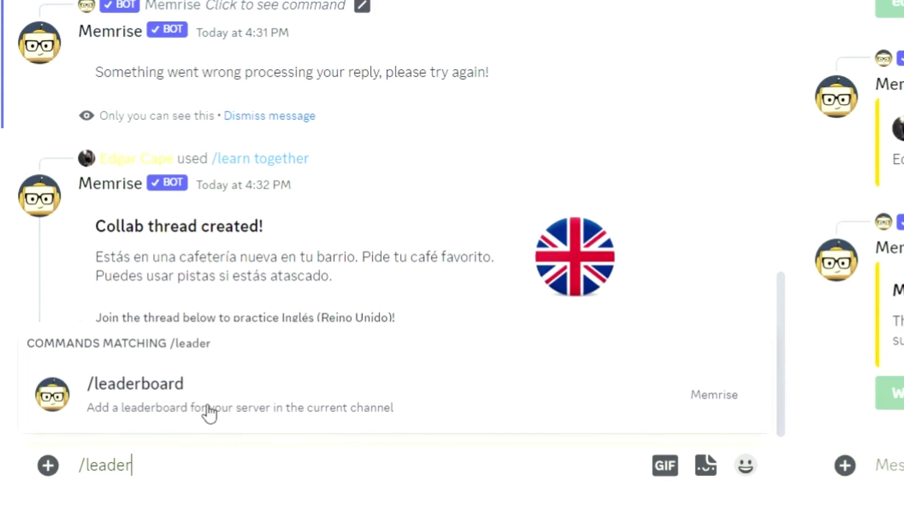
click(212, 408)
key(Return)
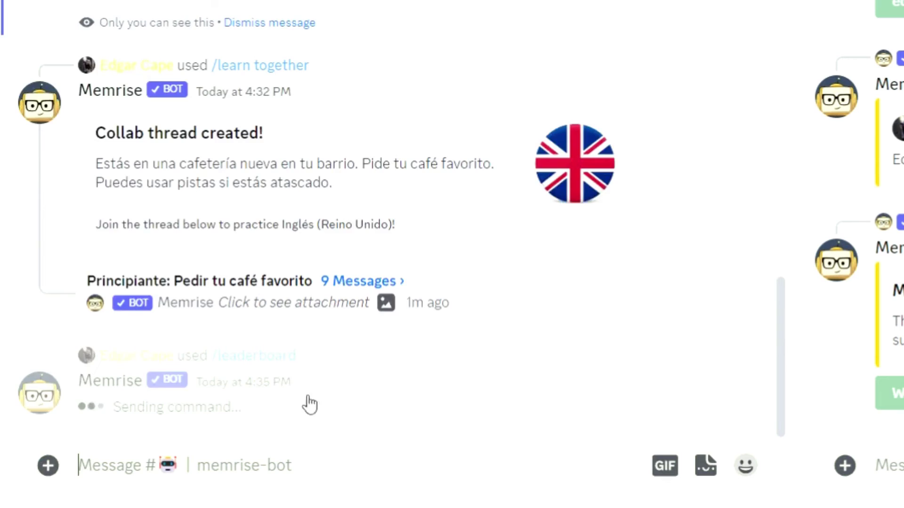
Join the server leaderboard and bring up the global leaderboard
click(156, 397)
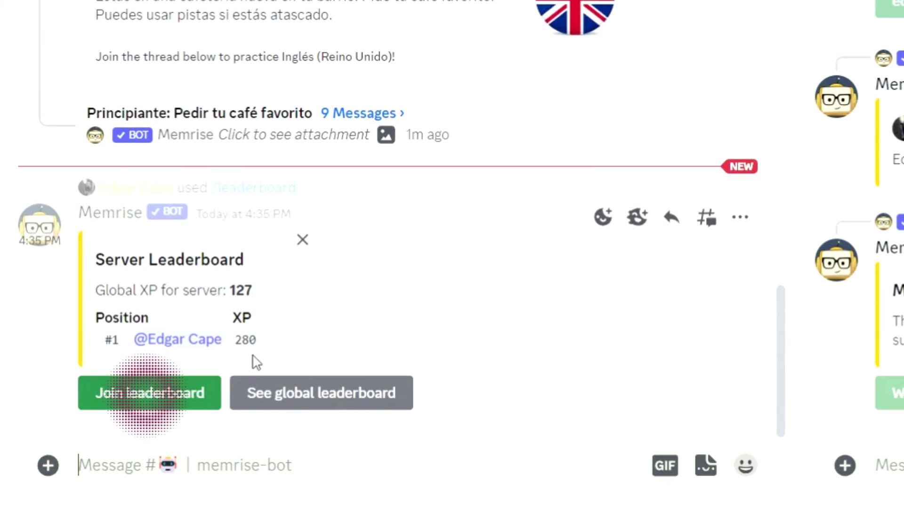
click(317, 387)
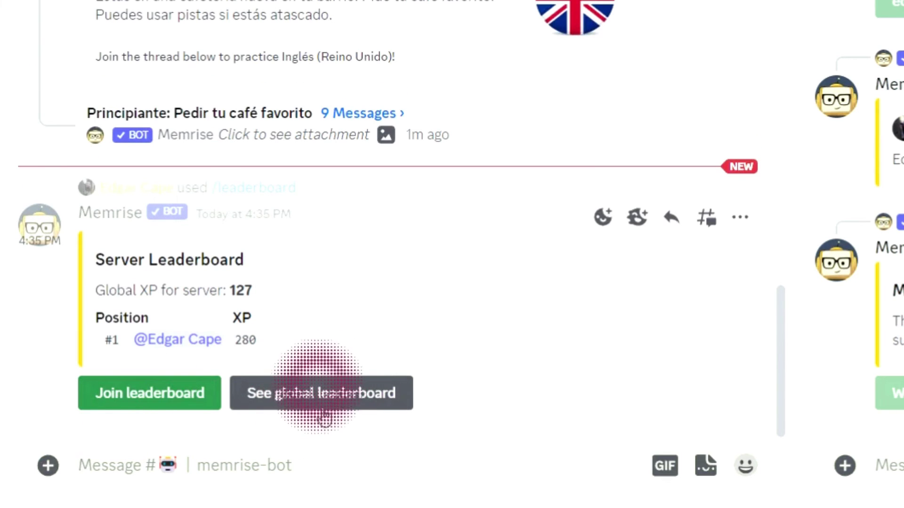
Pin the bot's first Server Leaderboard message to the memrise-bot channel and confirm the pin
scroll(390, 349, up, 10)
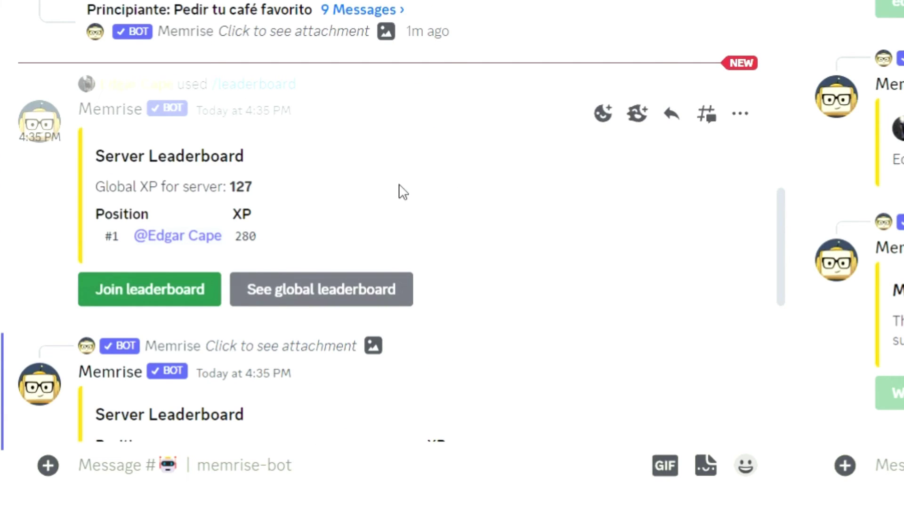
click(740, 118)
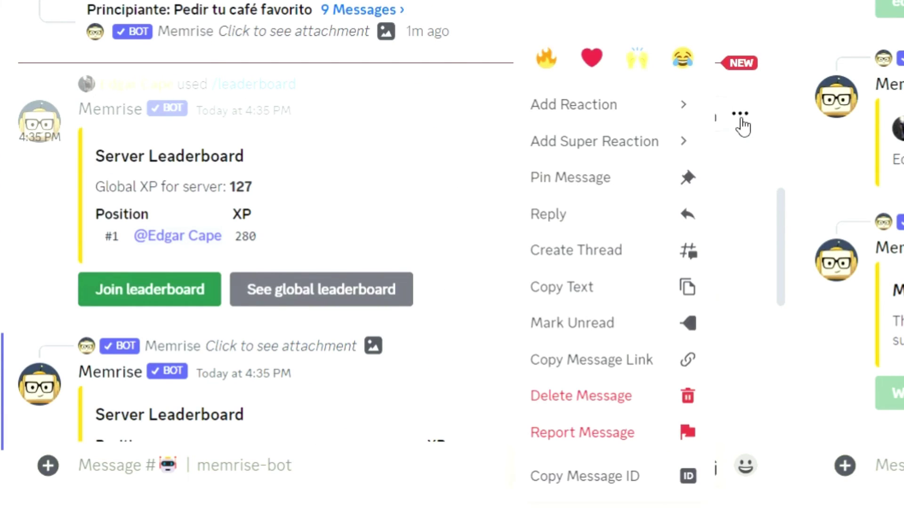
click(661, 186)
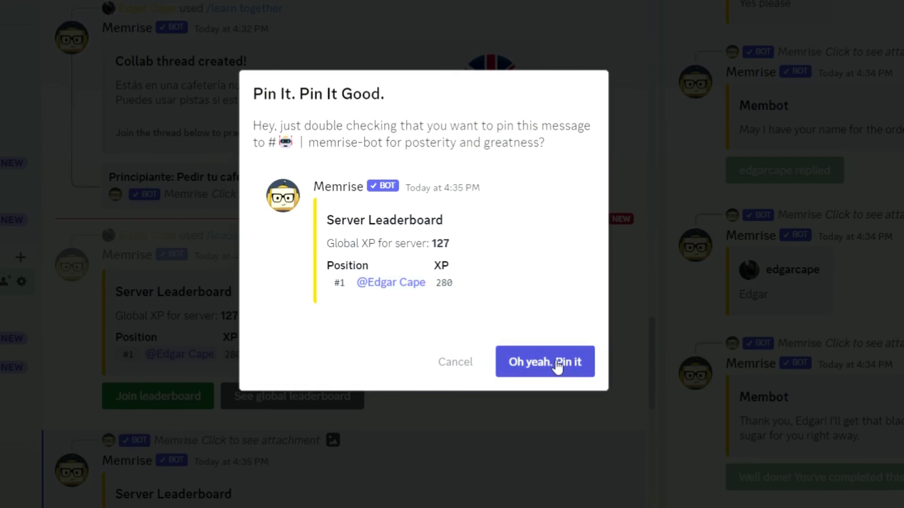
click(671, 256)
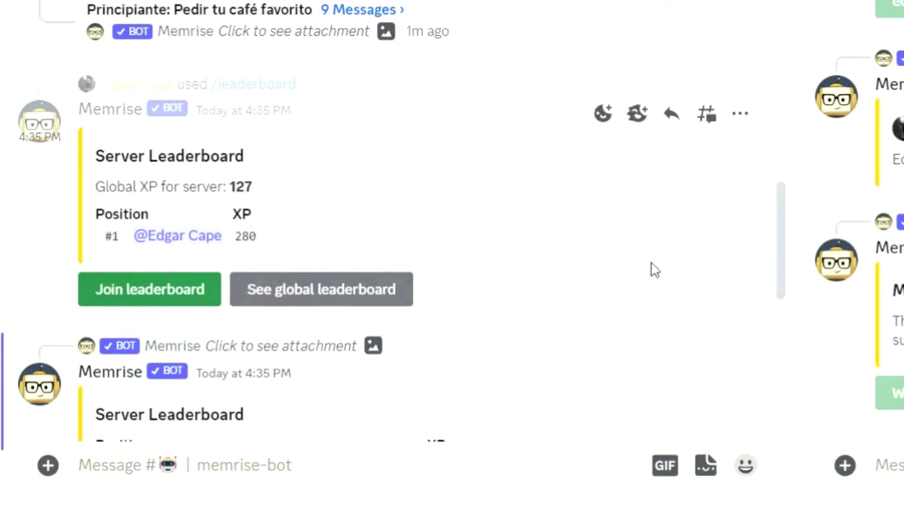
Start a /config command with native English (US) (This server's language) and learning Italian
click(339, 460)
text(/confi)
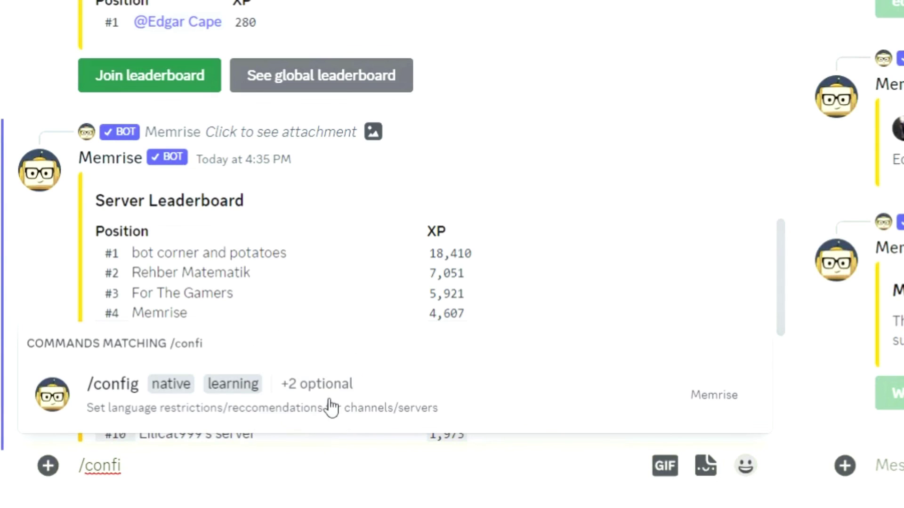
click(332, 407)
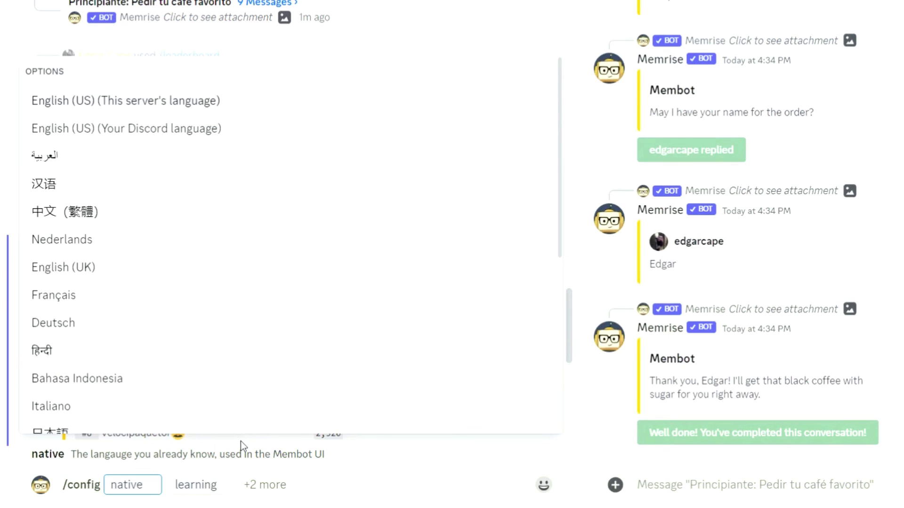
click(179, 100)
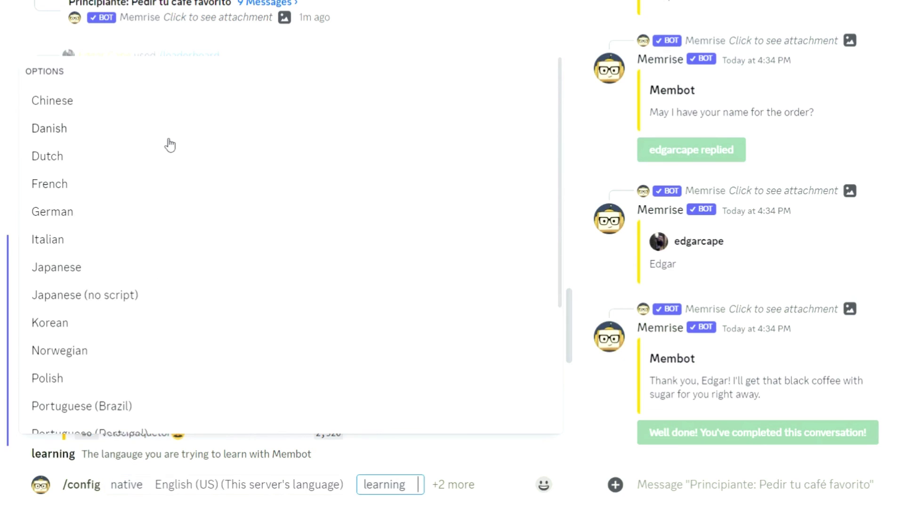
click(102, 242)
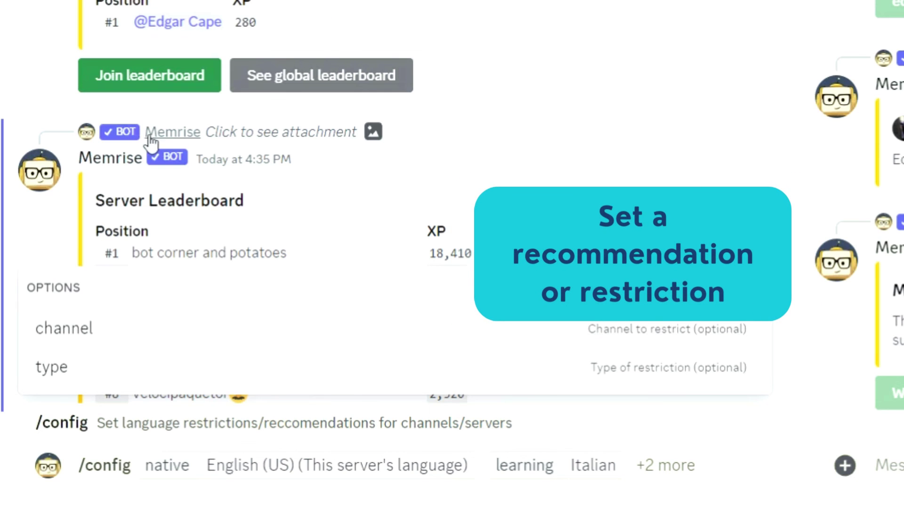
Add the type option "Restrict to language" to the /config command and open its channel option
click(299, 417)
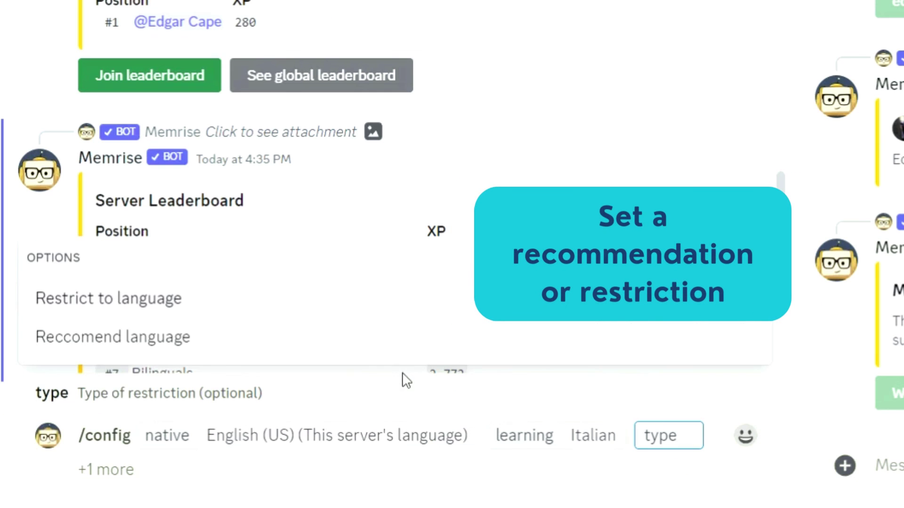
click(234, 301)
click(286, 323)
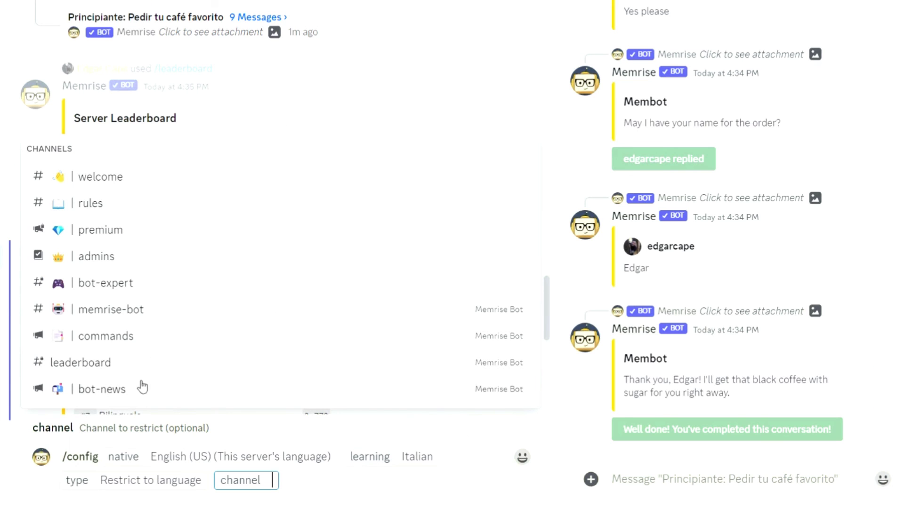